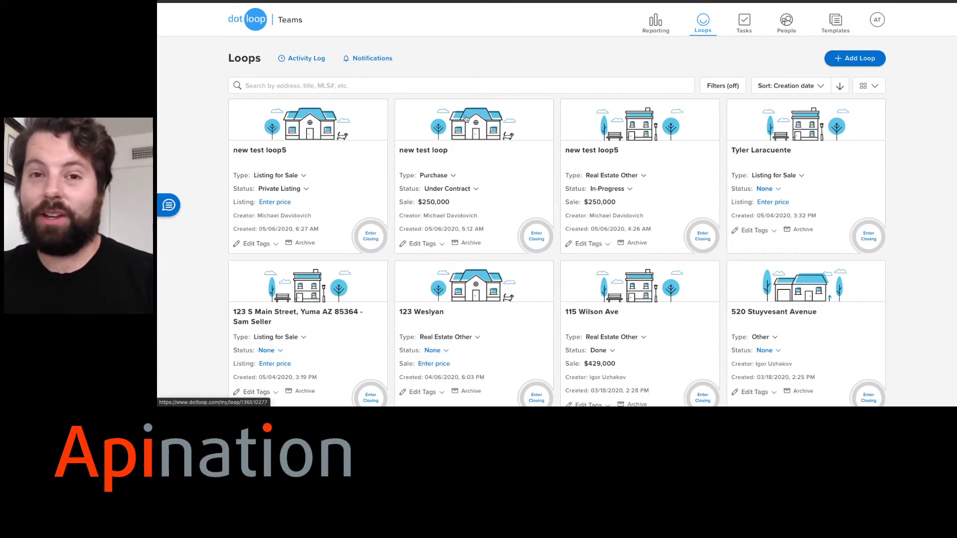
- Chart Transaction Type counts (row 1 as headers, aggregated), then open the dotlooper Daily Dashboard
scroll(466, 118, "down", 1)
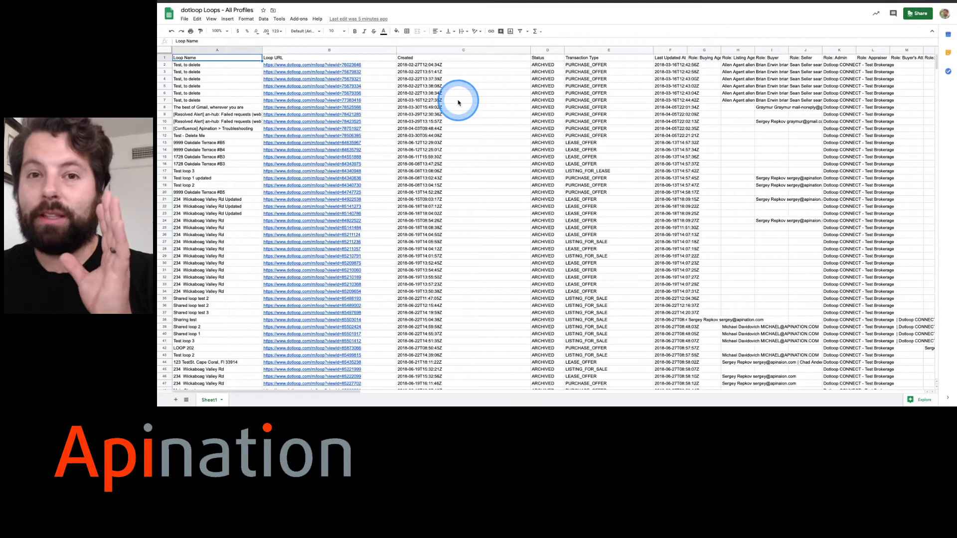
left_click(601, 52)
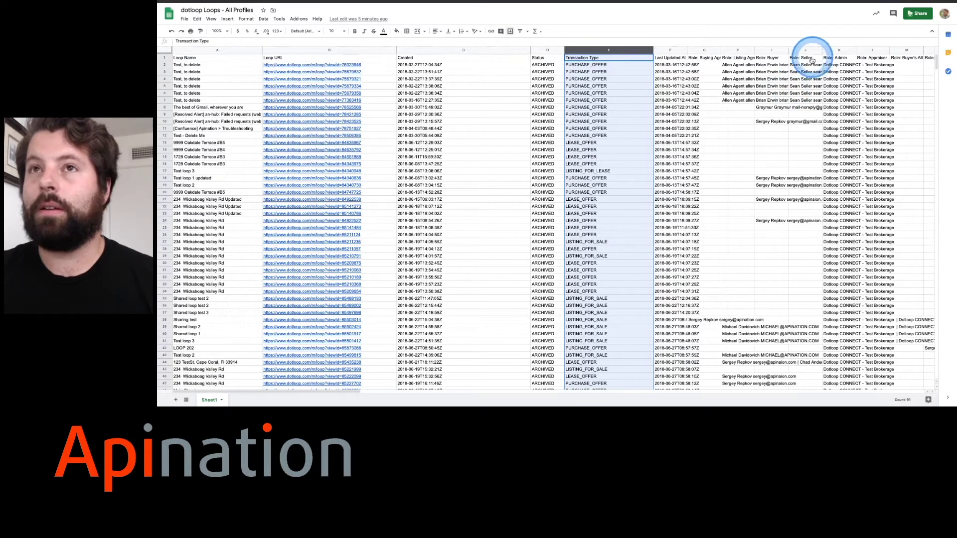
key("alt+i")
key("h")
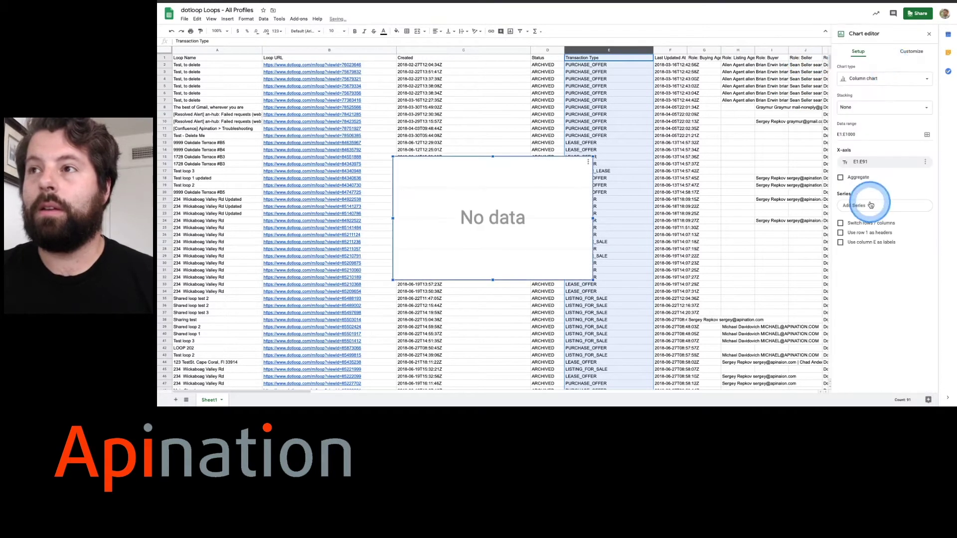
left_click(854, 231)
left_click(854, 177)
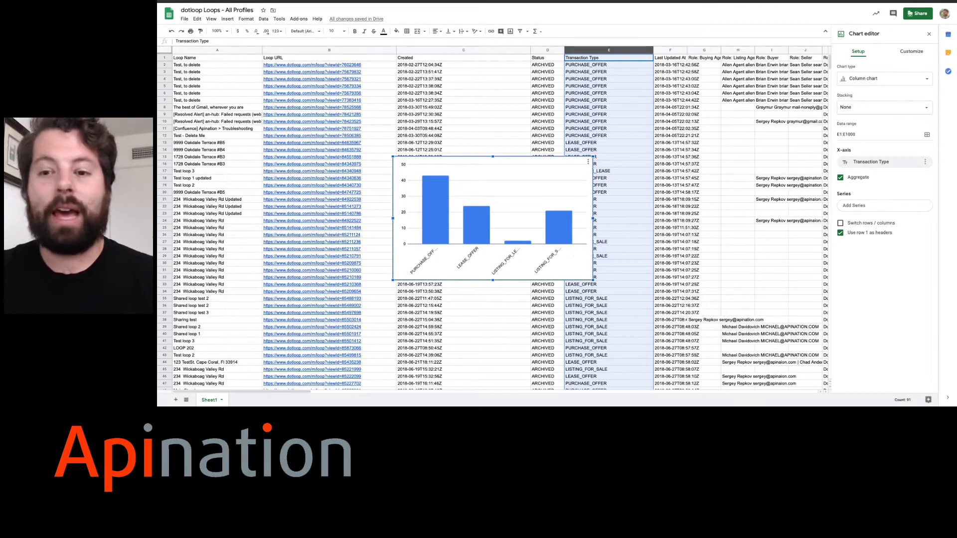
left_click(680, 4)
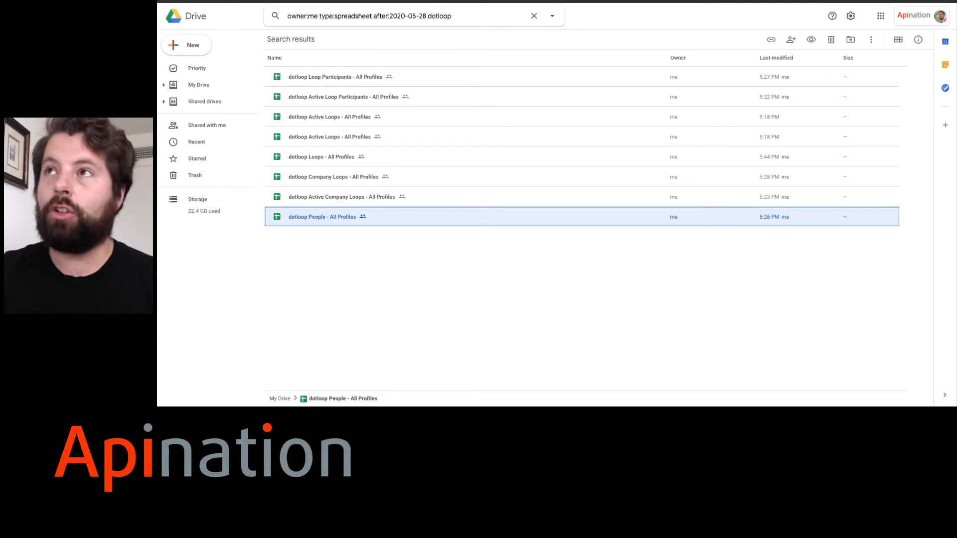
left_click(524, 66)
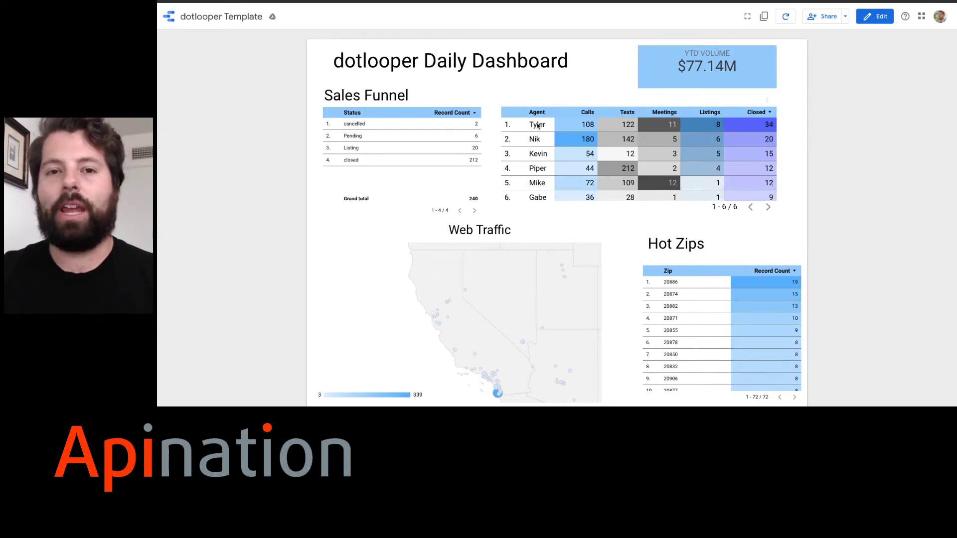
- Switch from the Data Studio dashboard back to the dotloop Loops tab
left_click(407, 31)
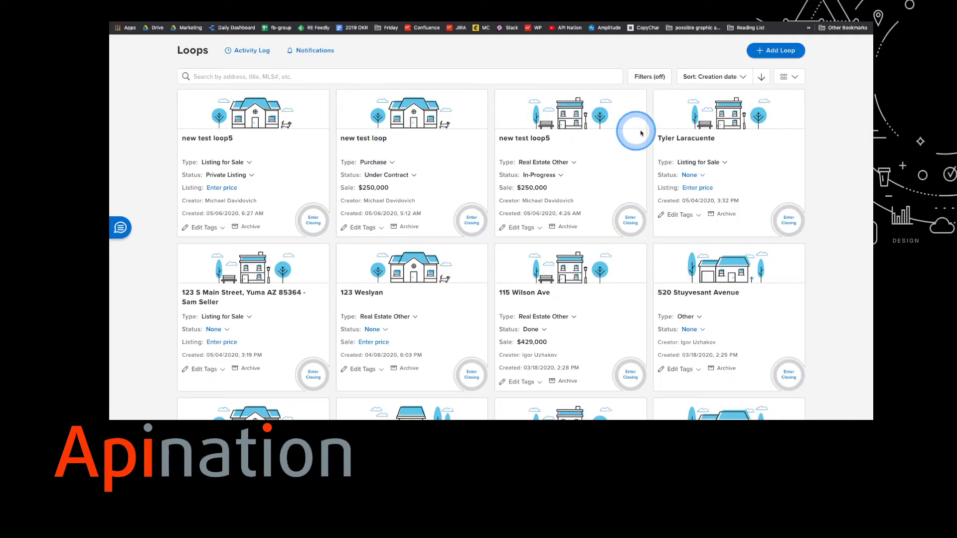
- Go from My account's Apps section to dotloop's Apps and Integrations Directory
left_click(796, 55)
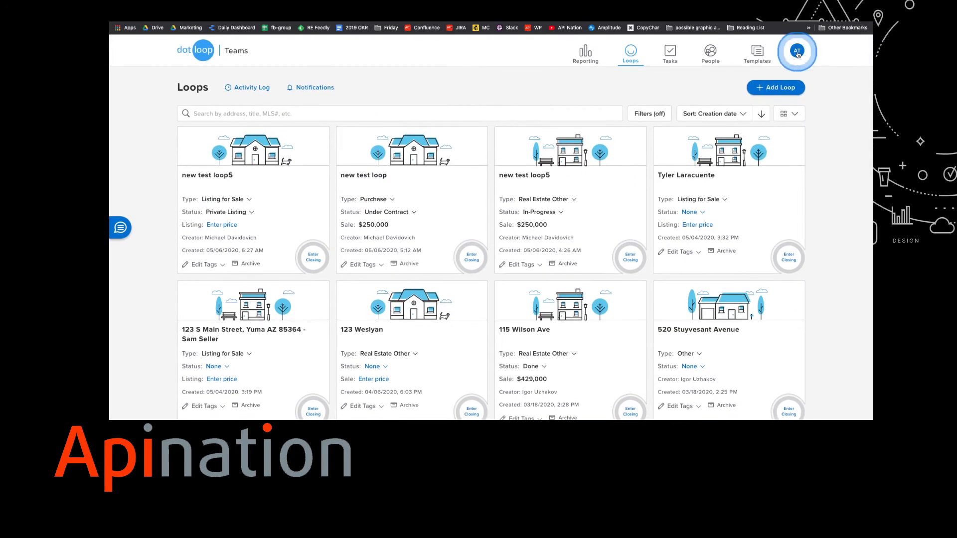
left_click(737, 98)
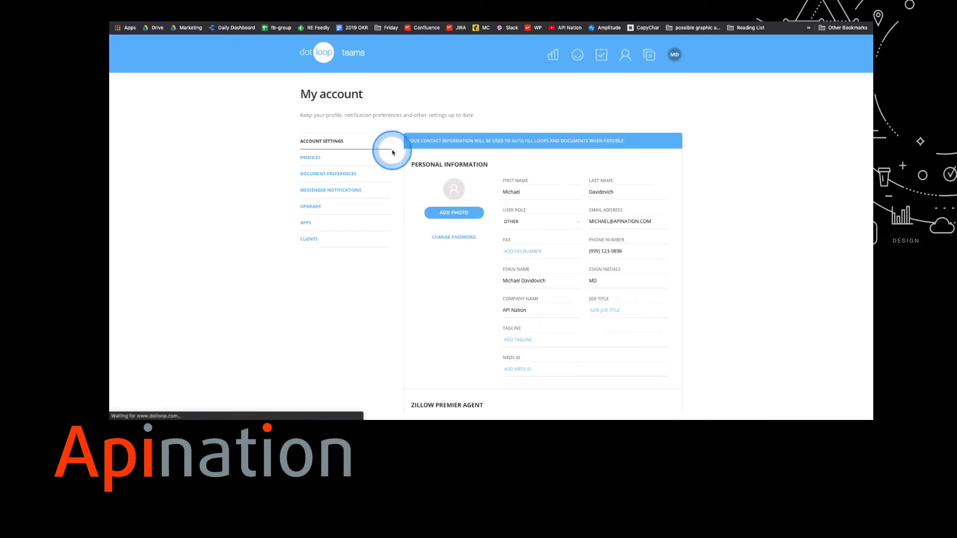
left_click(312, 233)
left_click(308, 226)
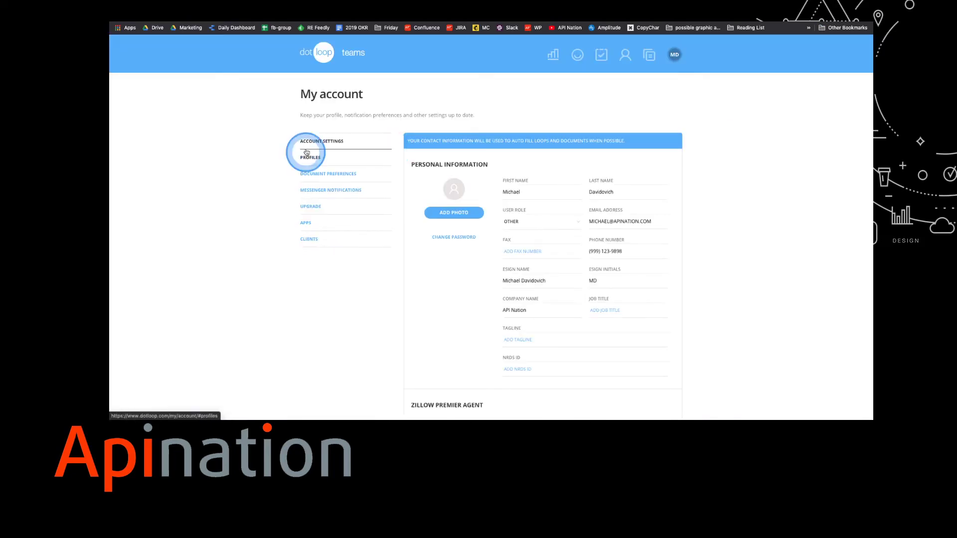
left_click(307, 227)
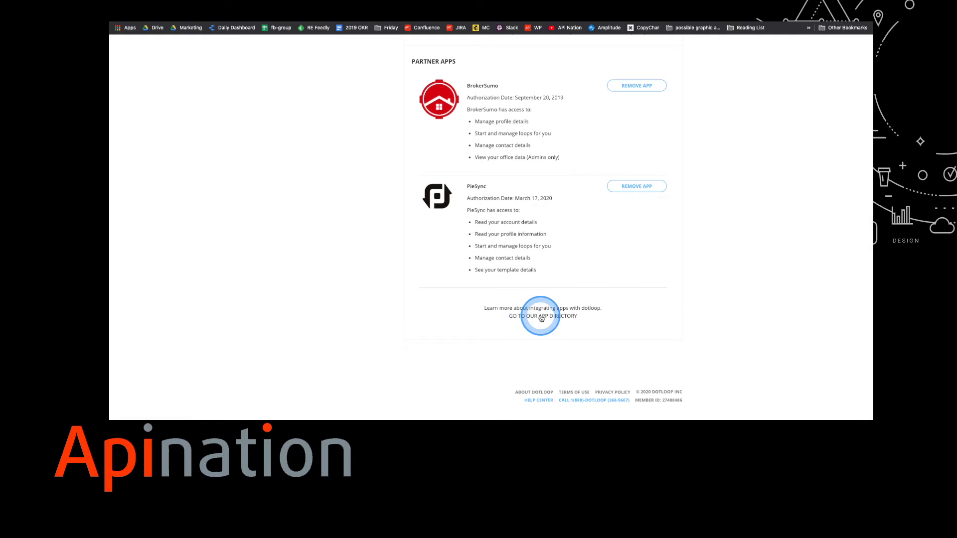
left_click(541, 316)
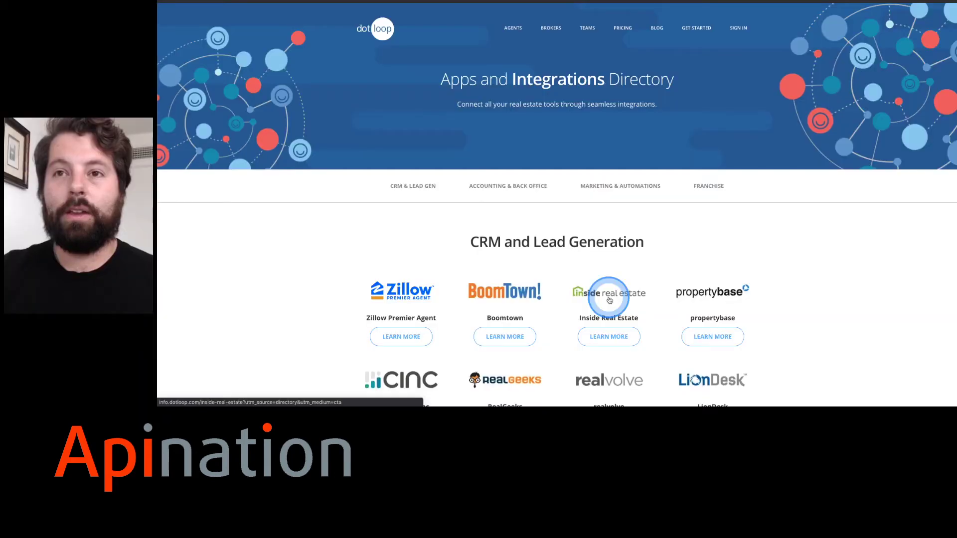
- Activate the Google Sheets integration under Marketing, Automations and More
scroll(609, 300, "down", 7)
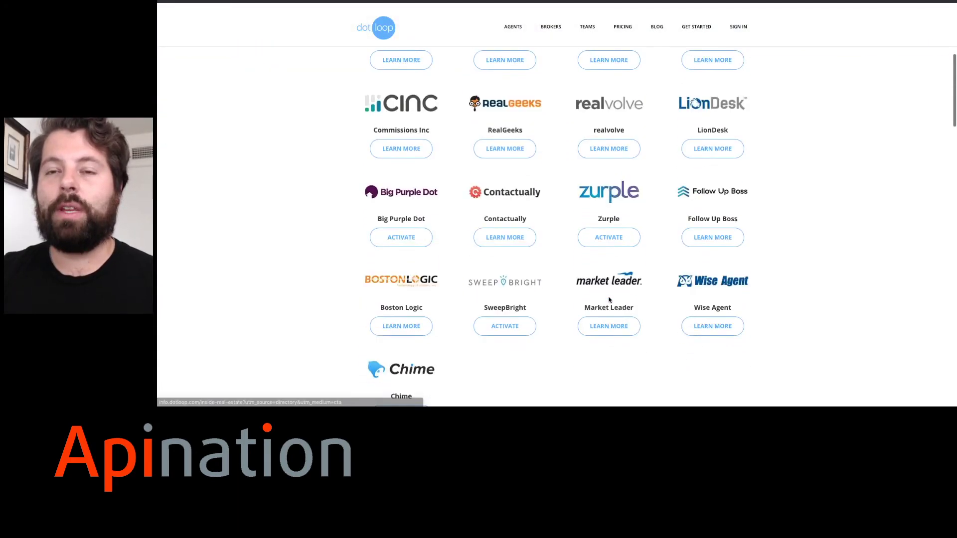
scroll(609, 300, "down", 6)
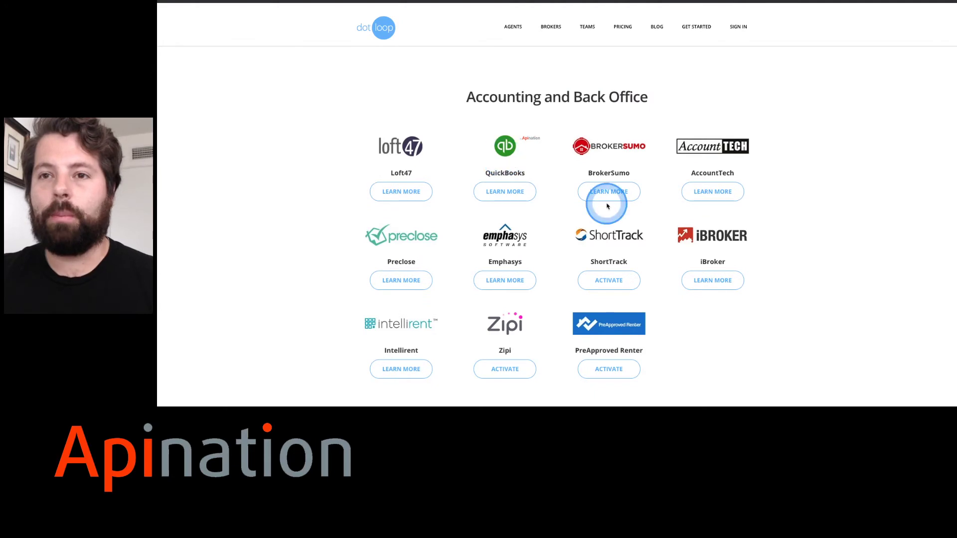
scroll(606, 204, "down", 6)
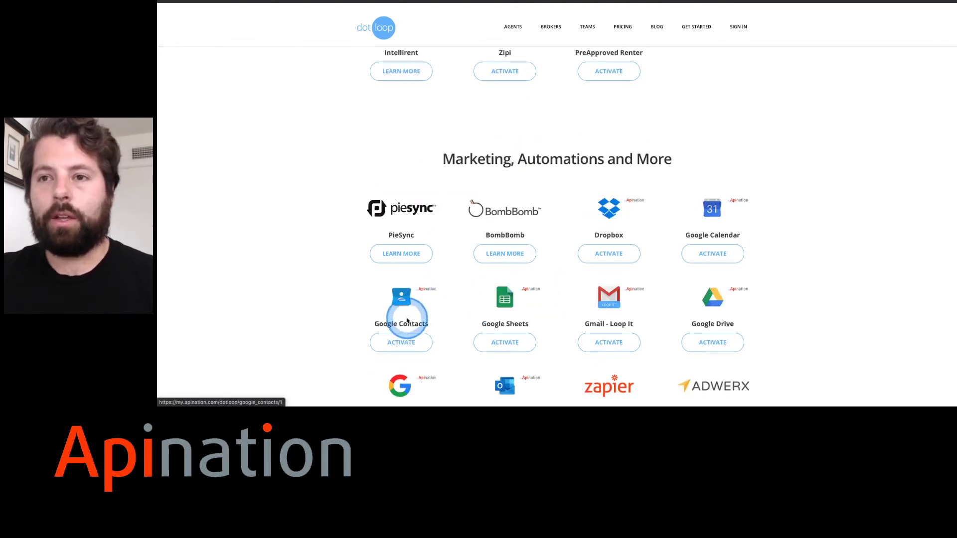
scroll(658, 297, "down", 2)
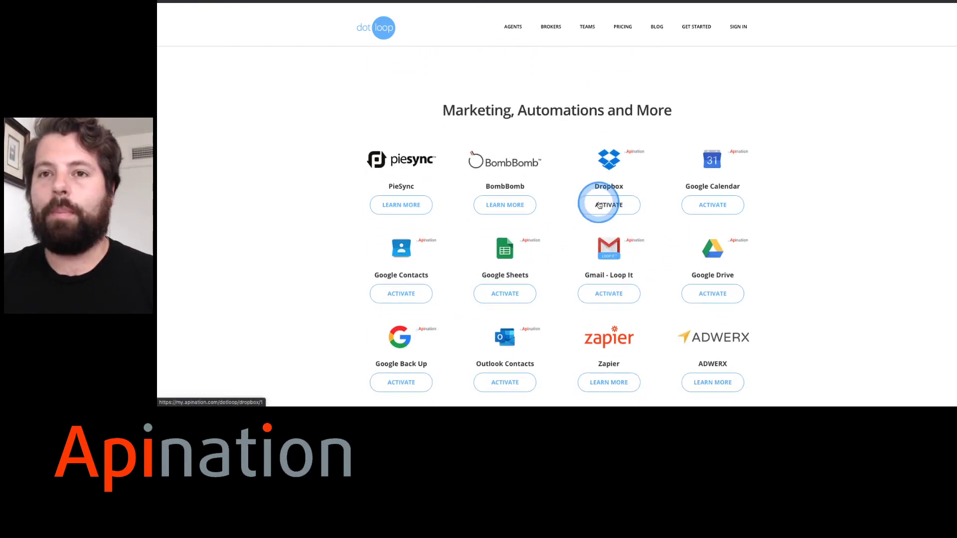
left_click(506, 295)
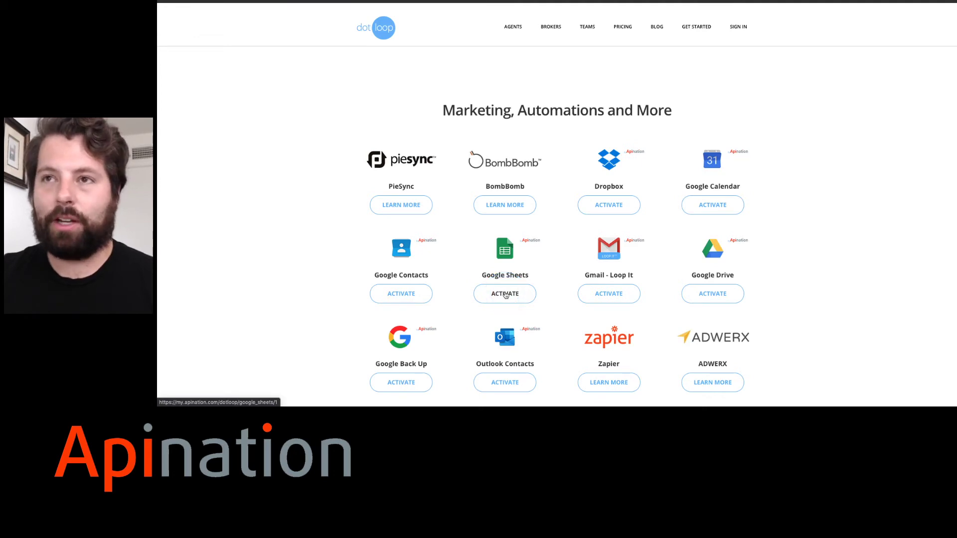
left_click(505, 295)
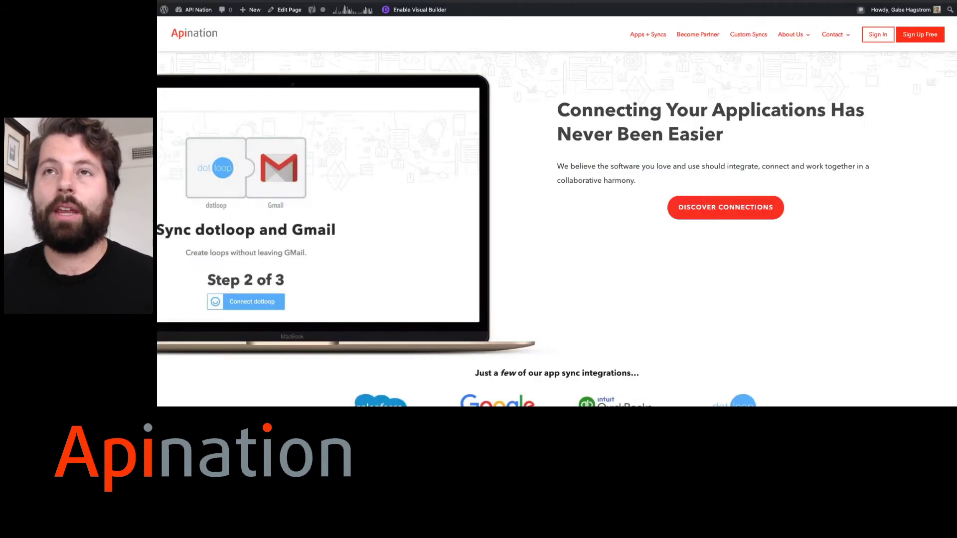
- Open Apination's dotloop–Google Sheets sync and approve access to the dotloop account
left_click(652, 38)
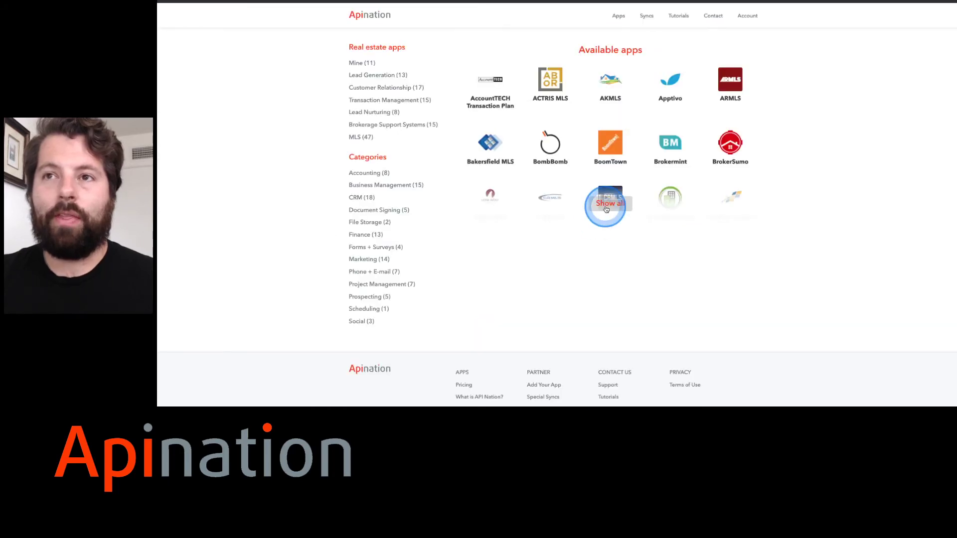
left_click(477, 311)
left_click(487, 318)
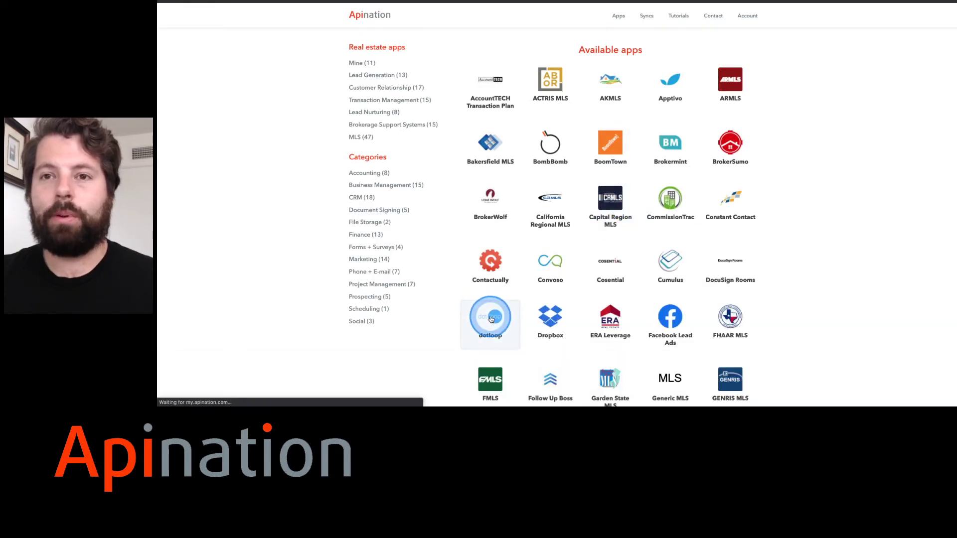
left_click(718, 197)
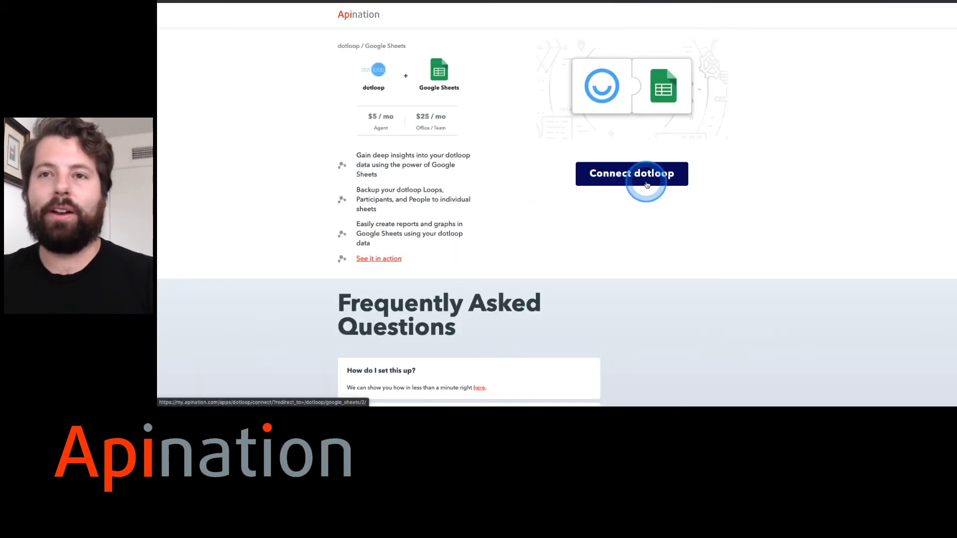
left_click(634, 183)
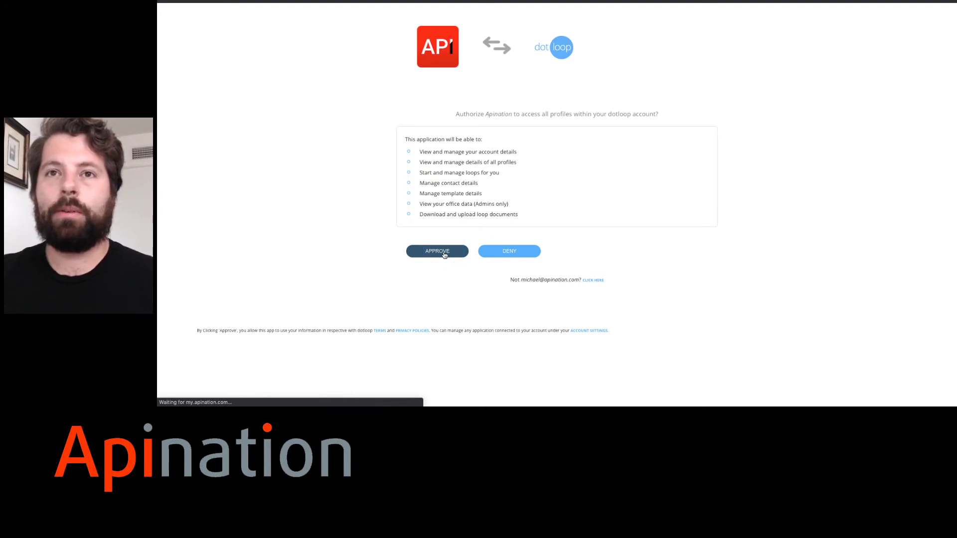
left_click(567, 262)
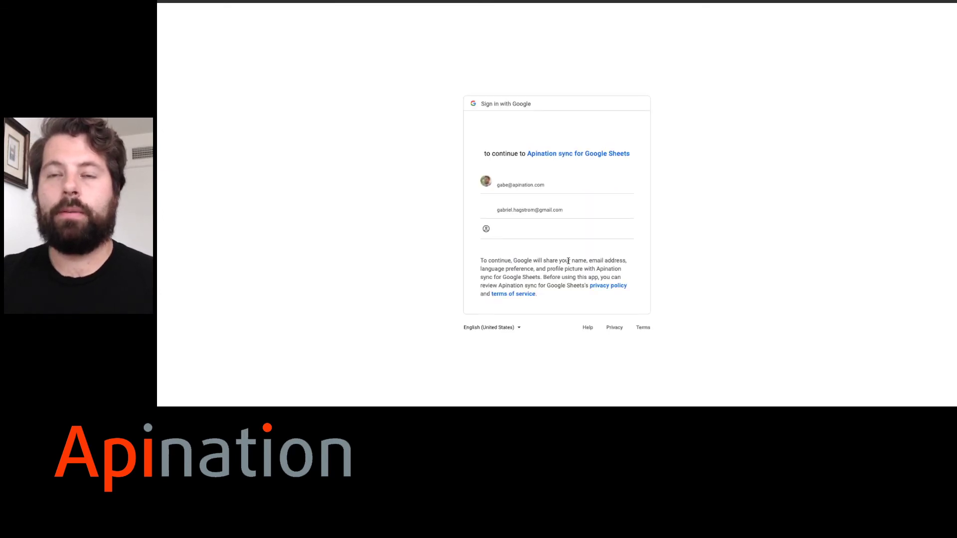
- Sign in with the Google account and allow Apination's sync access to Google Sheets
left_click(520, 179)
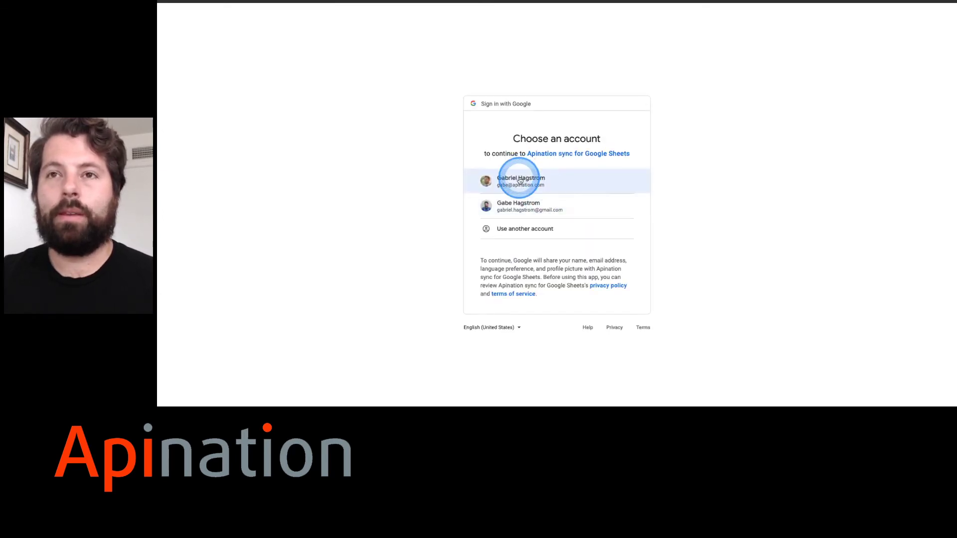
left_click(626, 281)
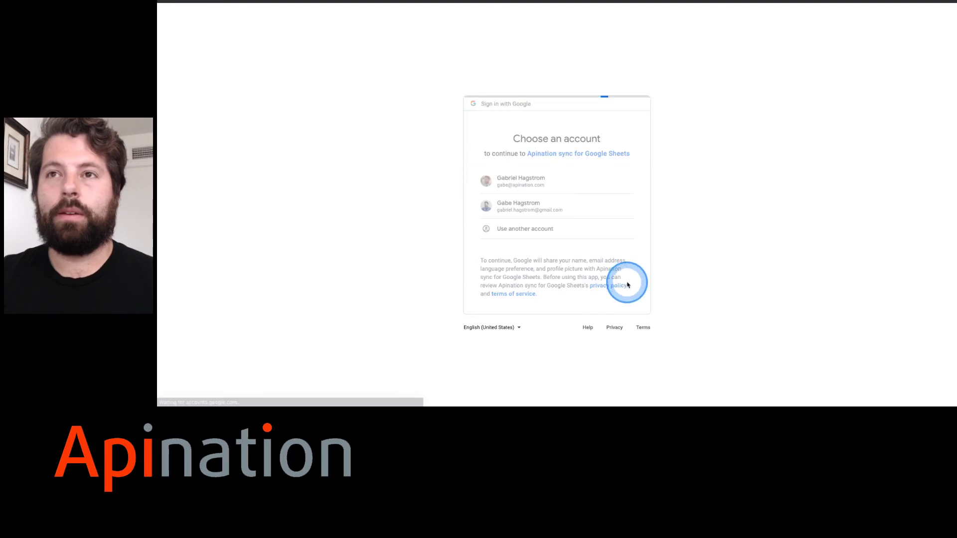
left_click(616, 325)
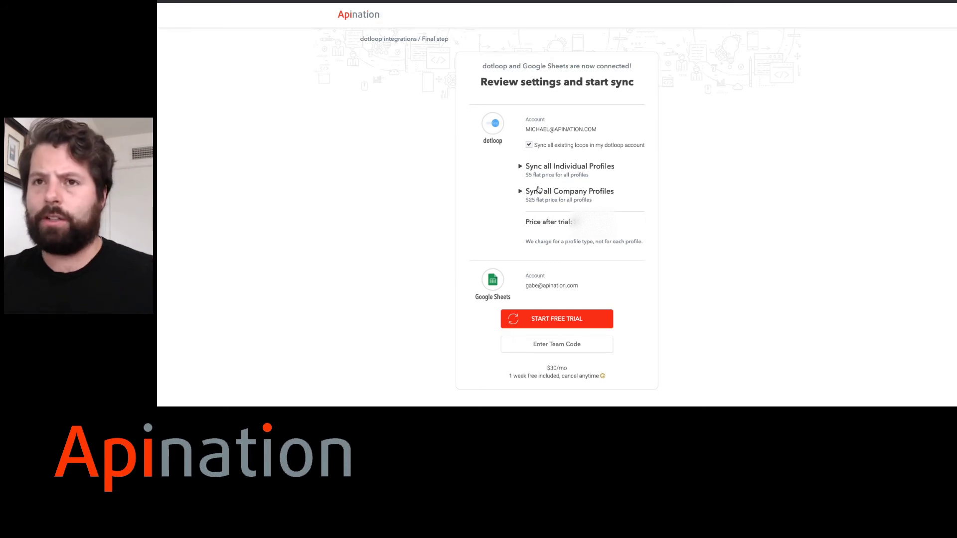
- Start the free trial to activate the seven syncs, then view the Drive spreadsheet list
left_click(544, 319)
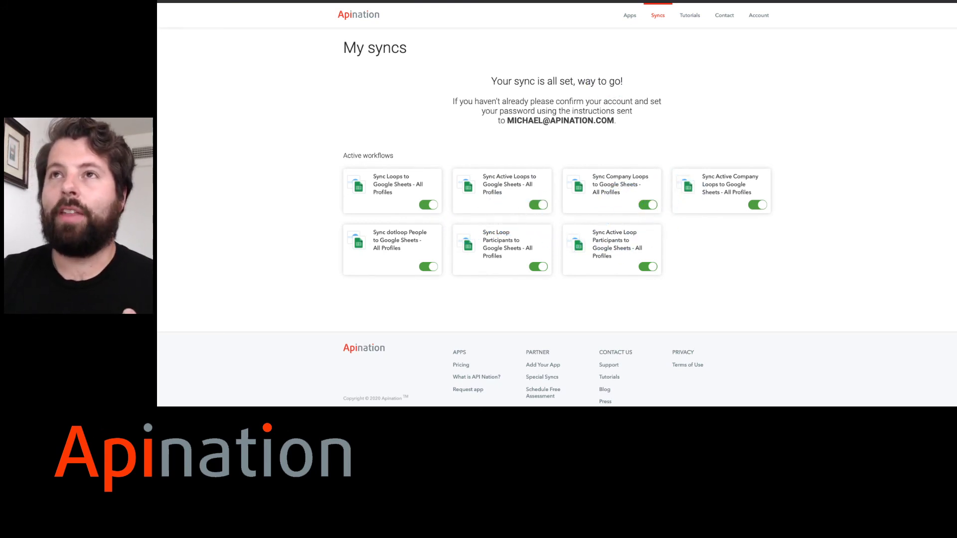
left_click(523, 2)
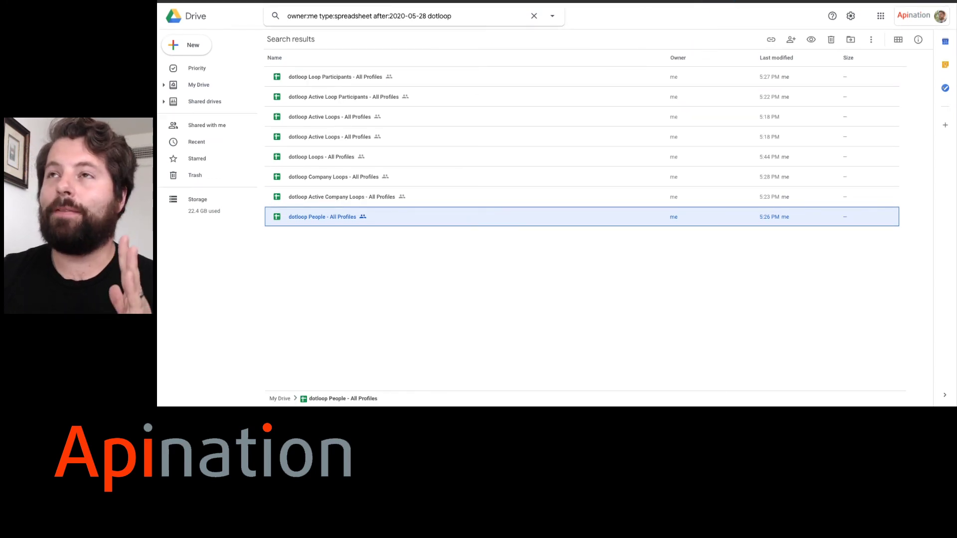
- Open the synced 'dotloop People - All Profiles' spreadsheet tab
left_click(742, 2)
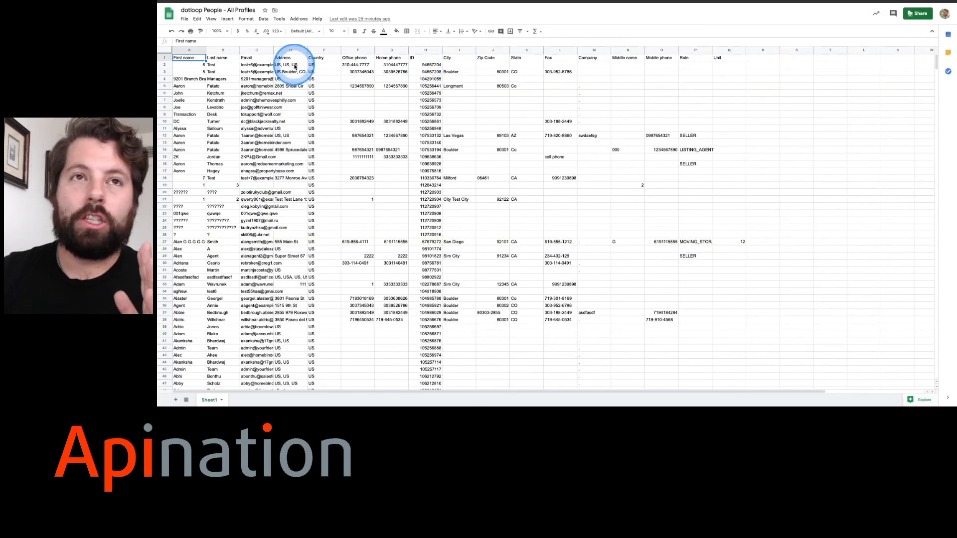